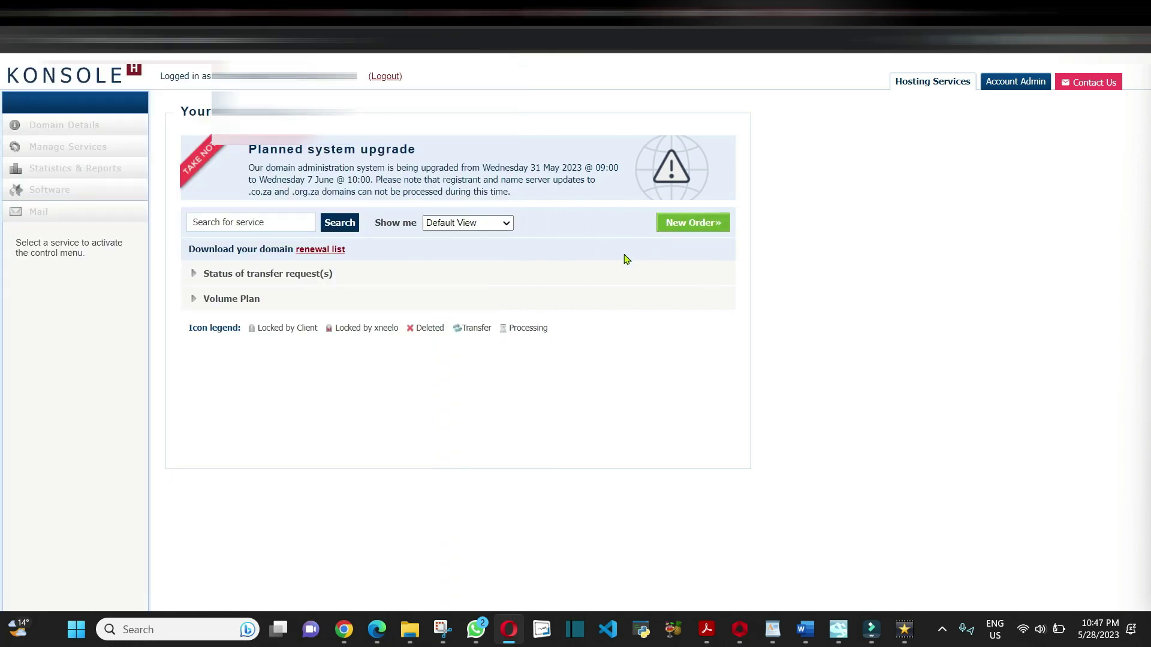
Start a new order and choose 'Transfer an existing domain name' under Domain Names
{"action": "left_click", "coordinate": [687, 227]}
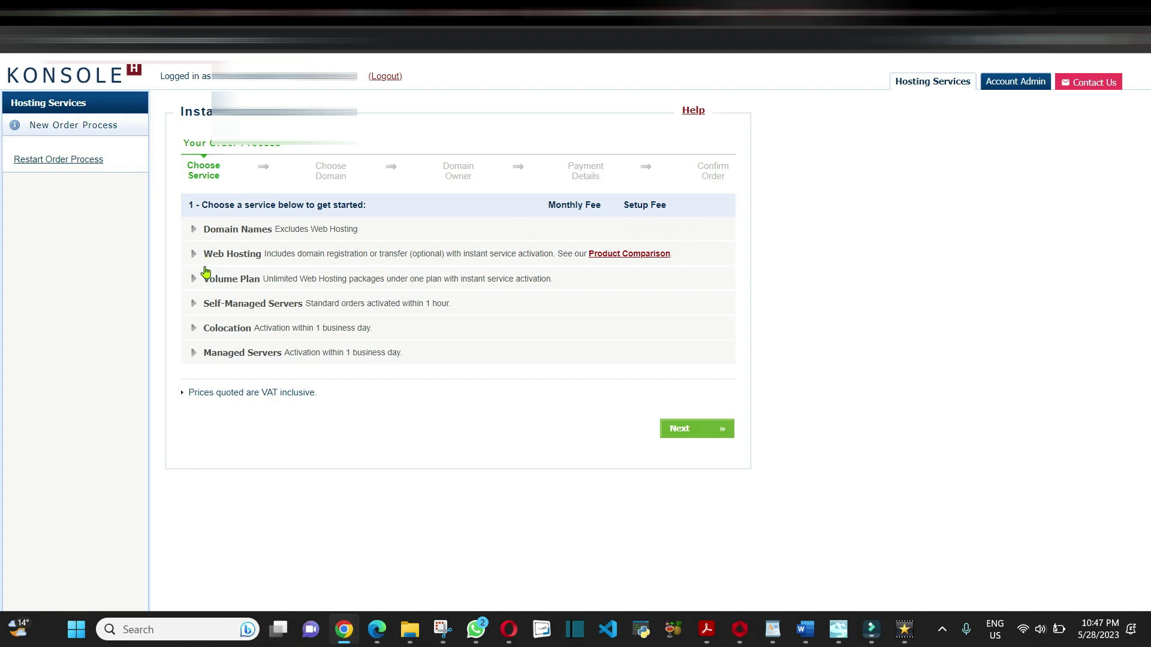
{"action": "left_click", "coordinate": [196, 234]}
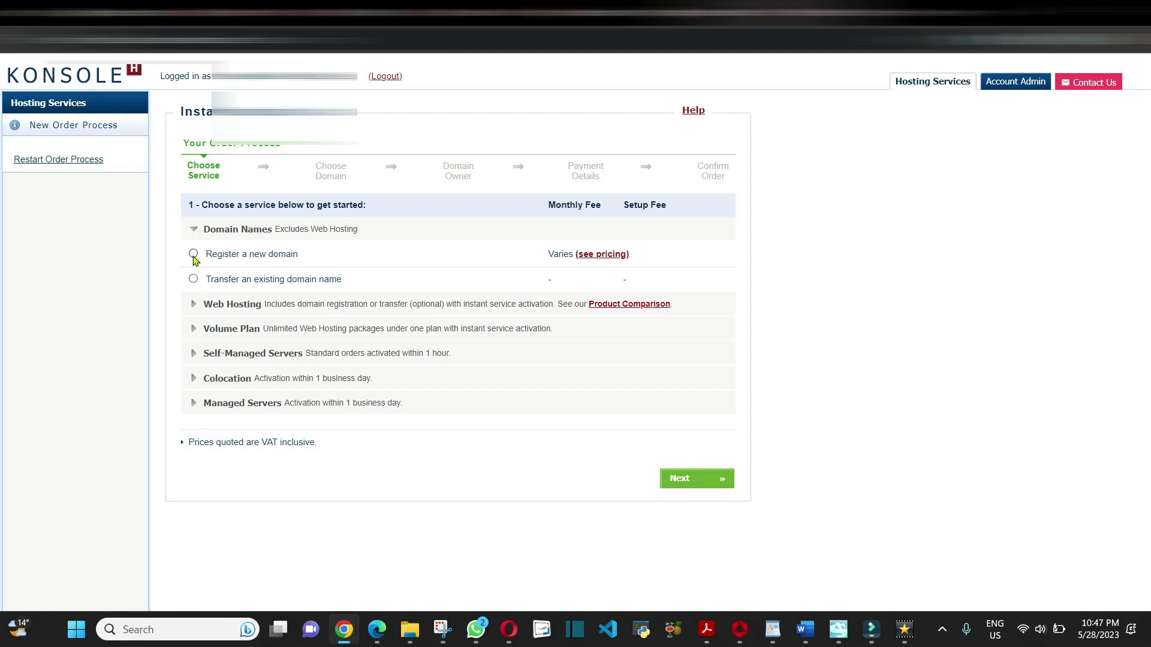
{"action": "left_click", "coordinate": [193, 278]}
{"action": "left_click", "coordinate": [687, 485]}
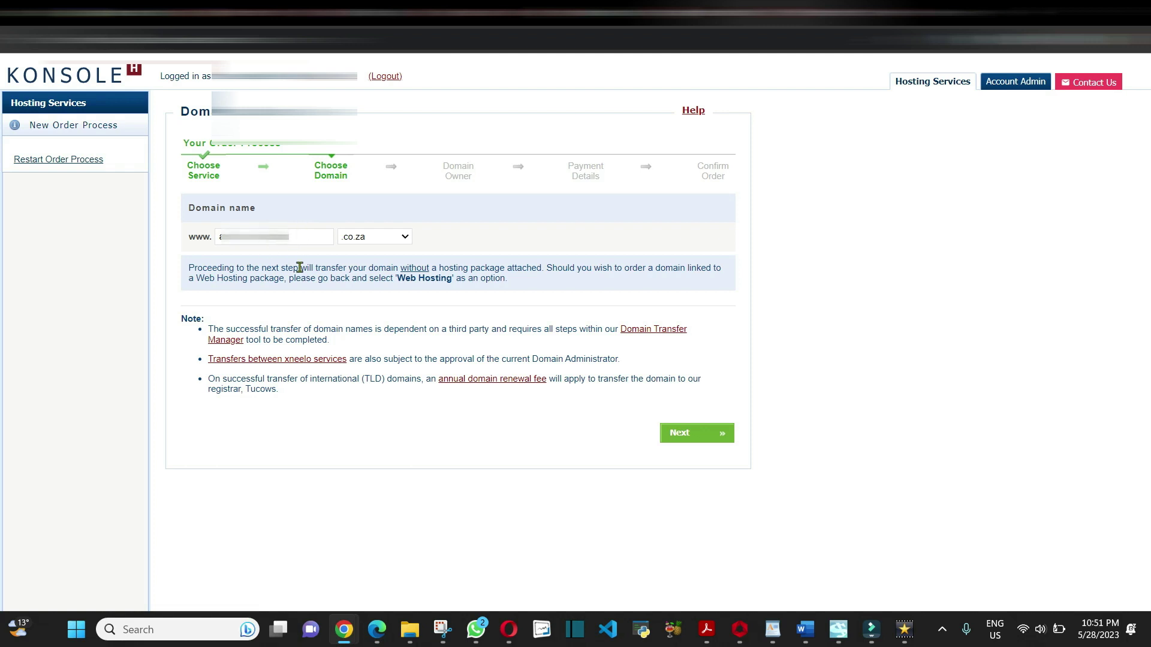
Submit the entered .co.za domain name for transfer
{"action": "left_click", "coordinate": [700, 440]}
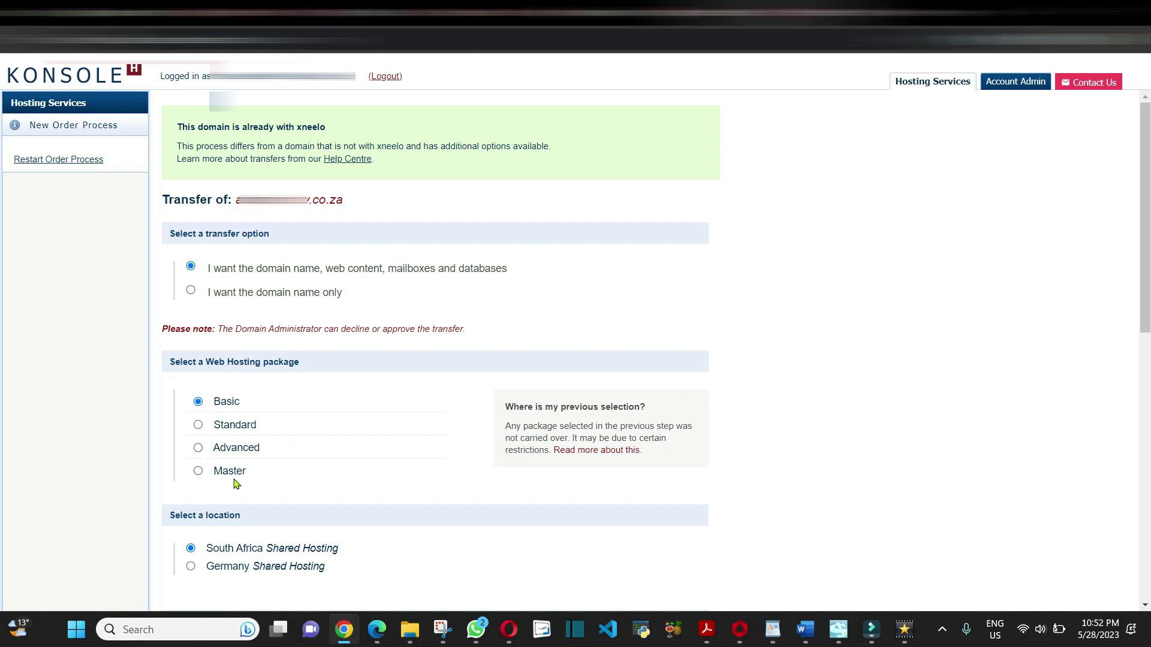
{"action": "scroll", "coordinate": [229, 484], "scroll_direction": "down", "scroll_amount": 2}
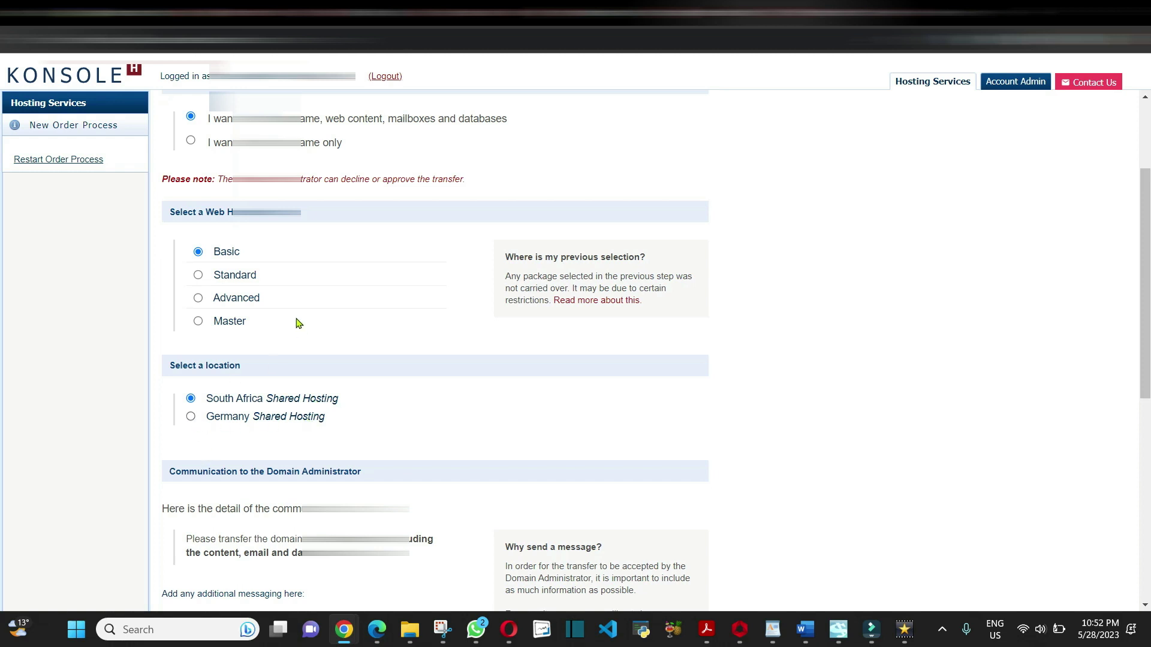
{"action": "scroll", "coordinate": [384, 309], "scroll_direction": "up", "scroll_amount": 1}
{"action": "scroll", "coordinate": [513, 383], "scroll_direction": "down", "scroll_amount": 5}
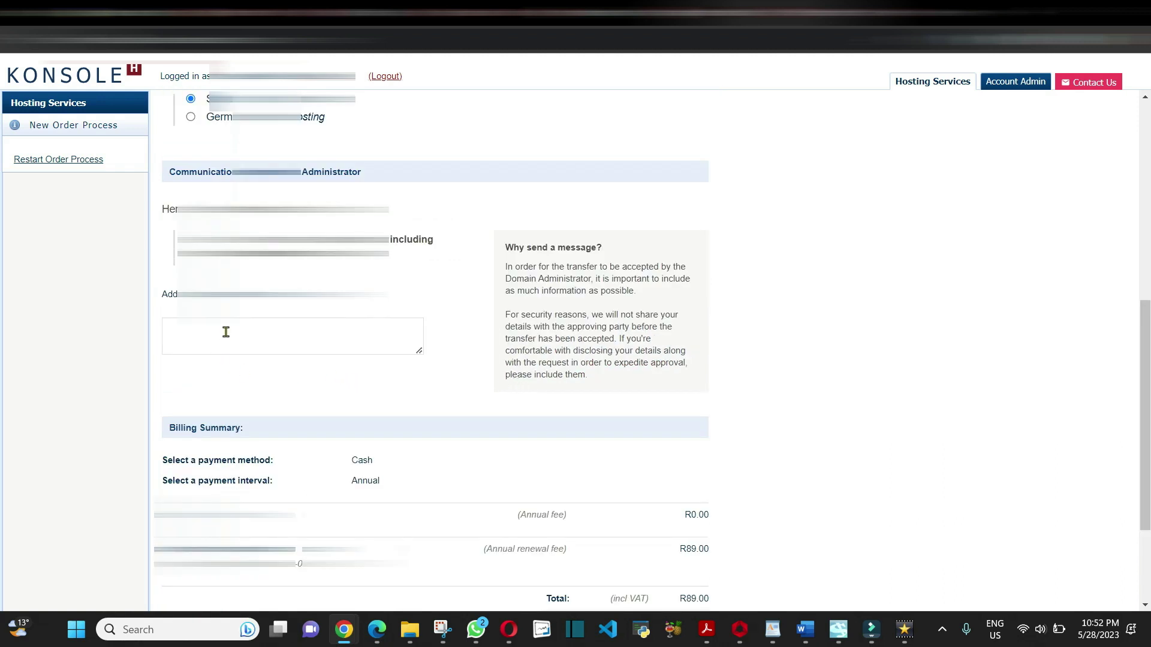
{"action": "scroll", "coordinate": [228, 333], "scroll_direction": "down", "scroll_amount": 2}
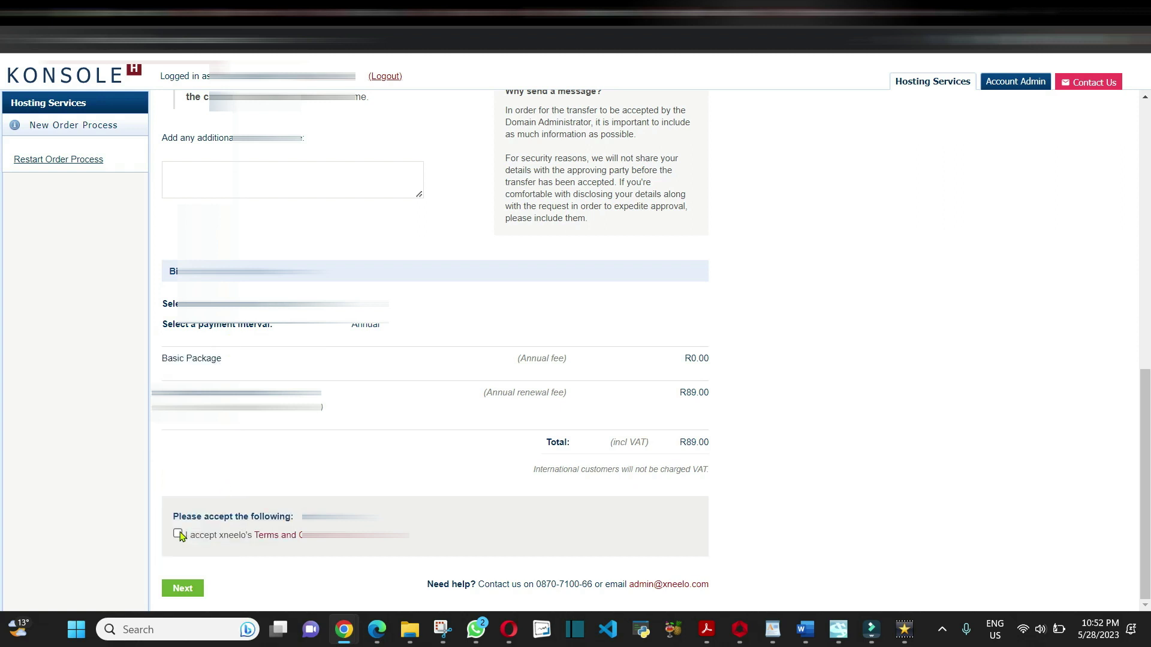
Accept xneelo's Terms and Conditions for the Basic package transfer
{"action": "left_click", "coordinate": [177, 534]}
{"action": "left_click", "coordinate": [183, 589]}
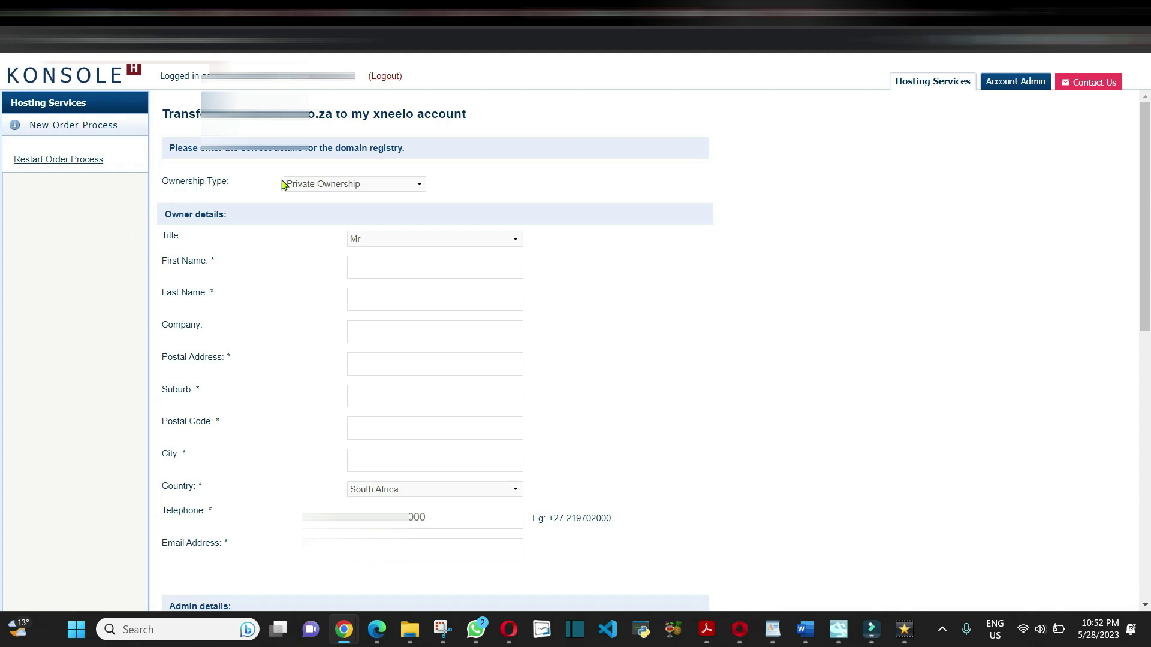
{"action": "left_click", "coordinate": [332, 183]}
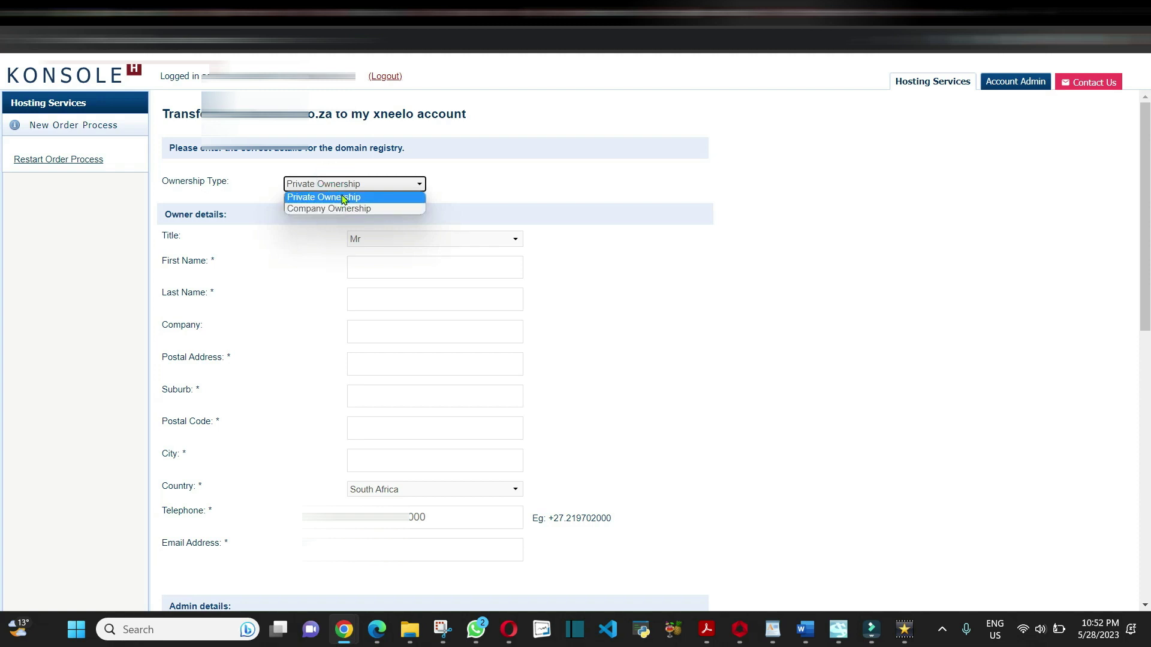
{"action": "left_click", "coordinate": [342, 198]}
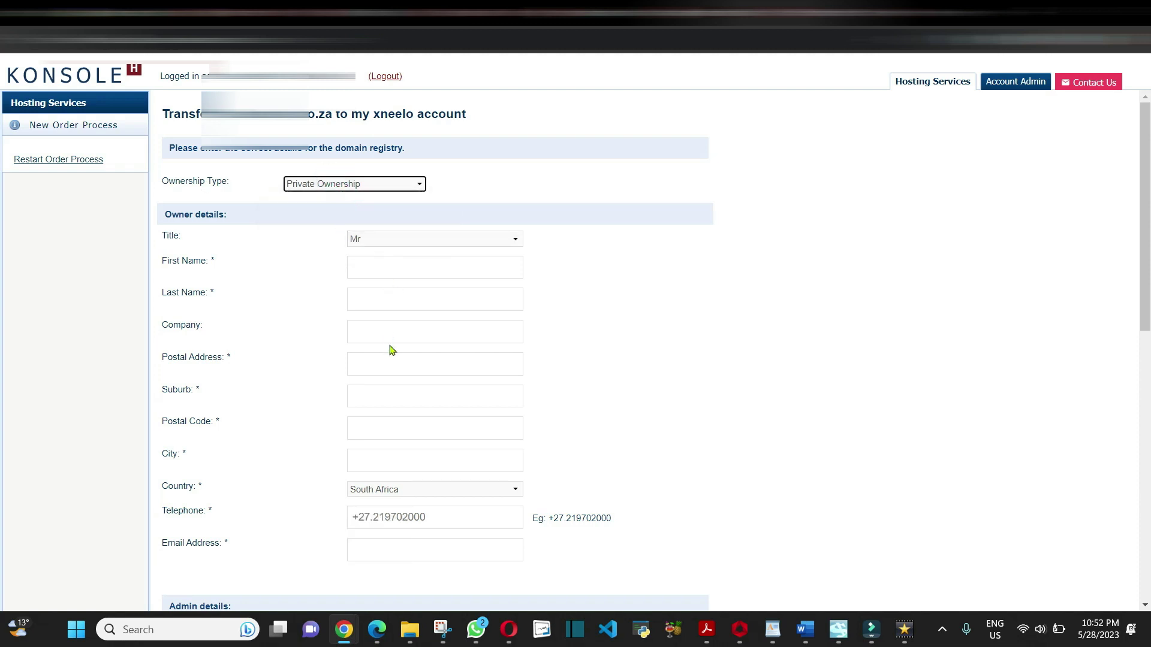
{"action": "scroll", "coordinate": [388, 354], "scroll_direction": "down", "scroll_amount": 3}
{"action": "scroll", "coordinate": [389, 353], "scroll_direction": "down", "scroll_amount": 1}
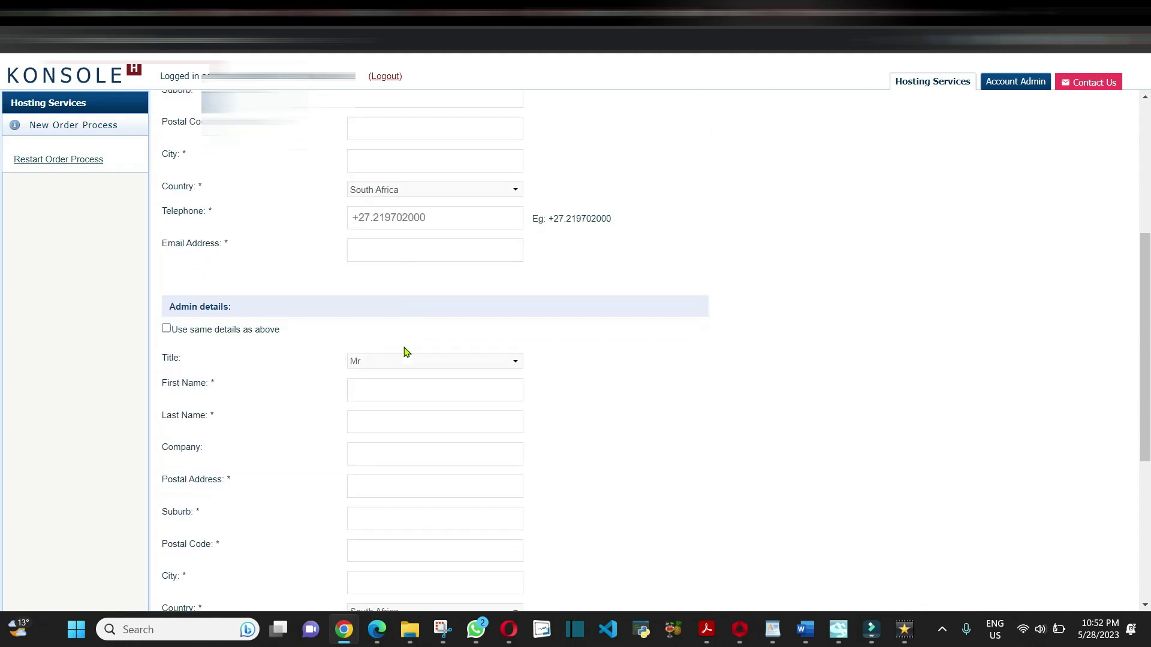
{"action": "scroll", "coordinate": [413, 341], "scroll_direction": "up", "scroll_amount": 4}
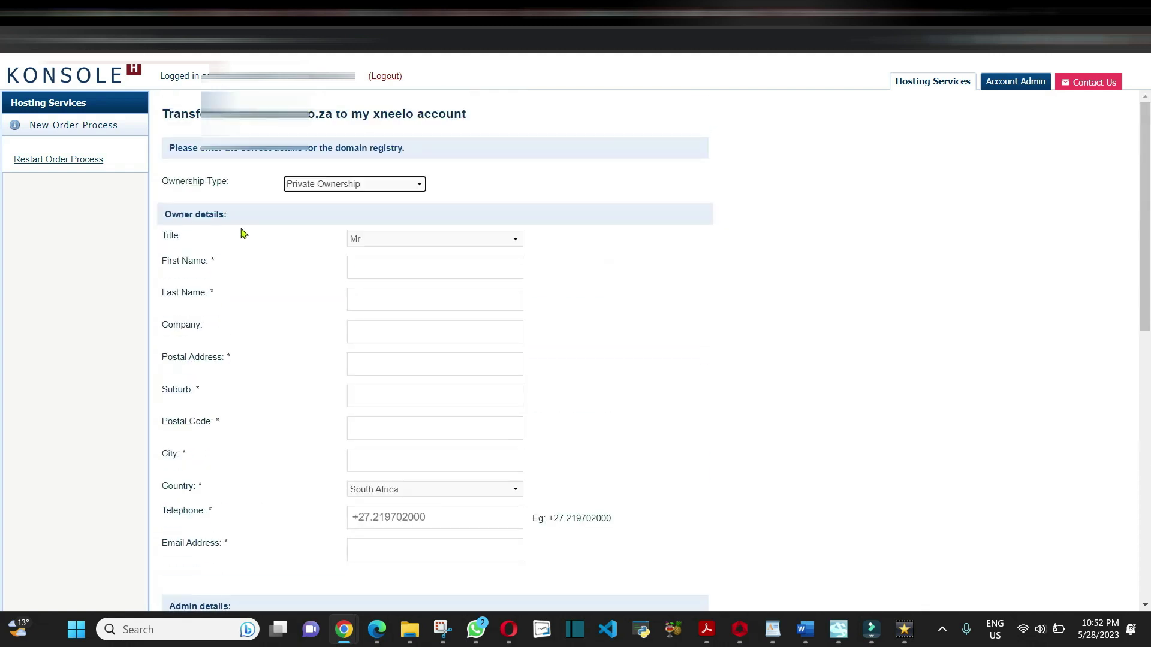
{"action": "scroll", "coordinate": [377, 275], "scroll_direction": "down", "scroll_amount": 2}
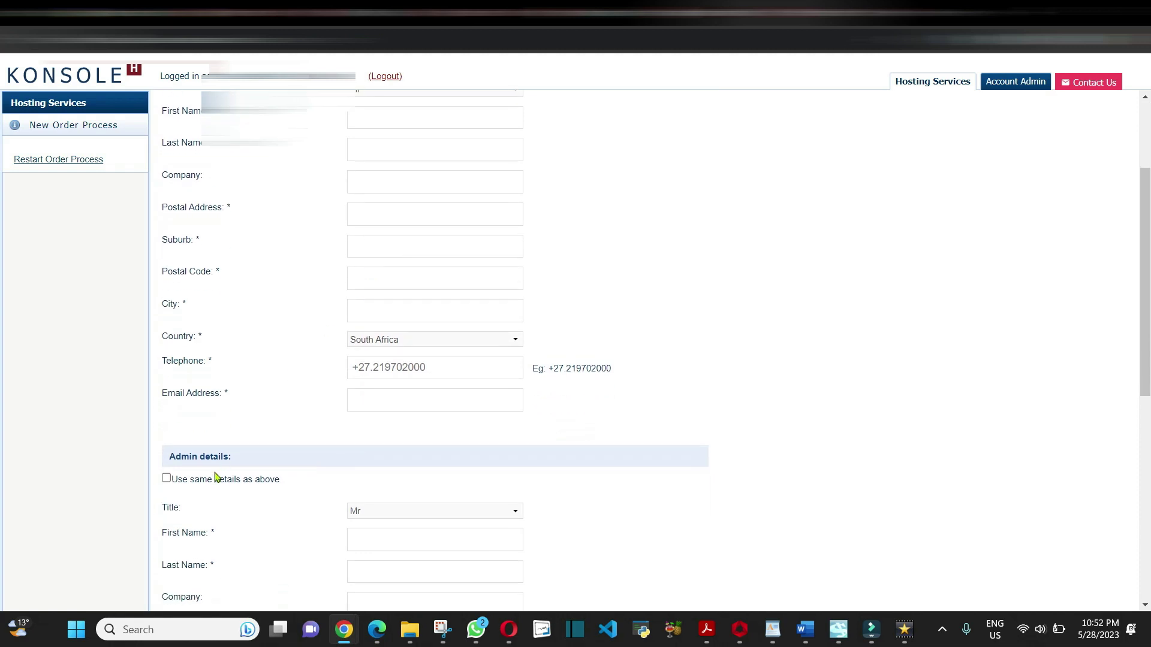
{"action": "scroll", "coordinate": [275, 474], "scroll_direction": "down", "scroll_amount": 1}
{"action": "scroll", "coordinate": [275, 474], "scroll_direction": "down", "scroll_amount": 3}
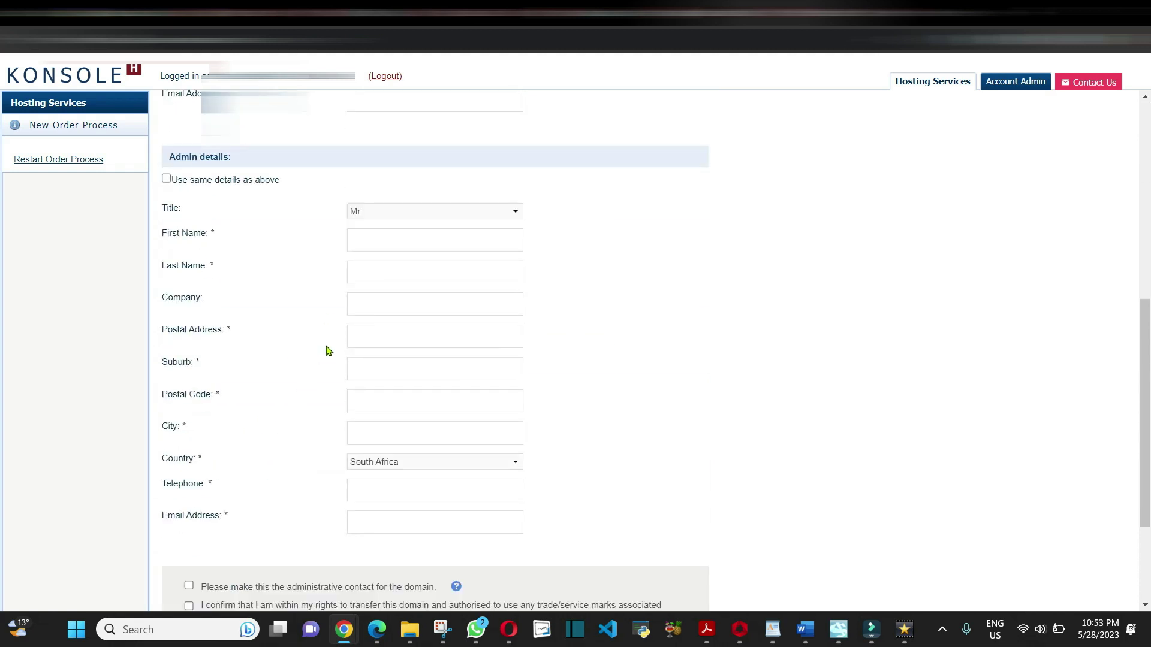
{"action": "scroll", "coordinate": [324, 355], "scroll_direction": "down", "scroll_amount": 2}
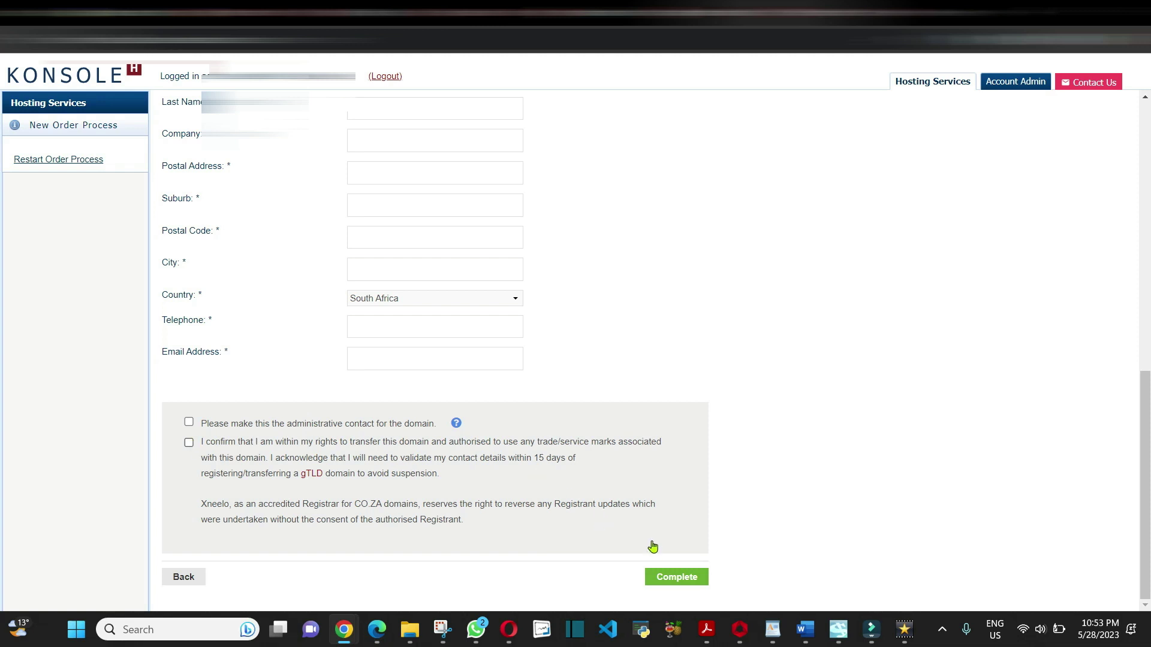
{"action": "scroll", "coordinate": [785, 392], "scroll_direction": "up", "scroll_amount": 4}
{"action": "scroll", "coordinate": [784, 392], "scroll_direction": "up", "scroll_amount": 3}
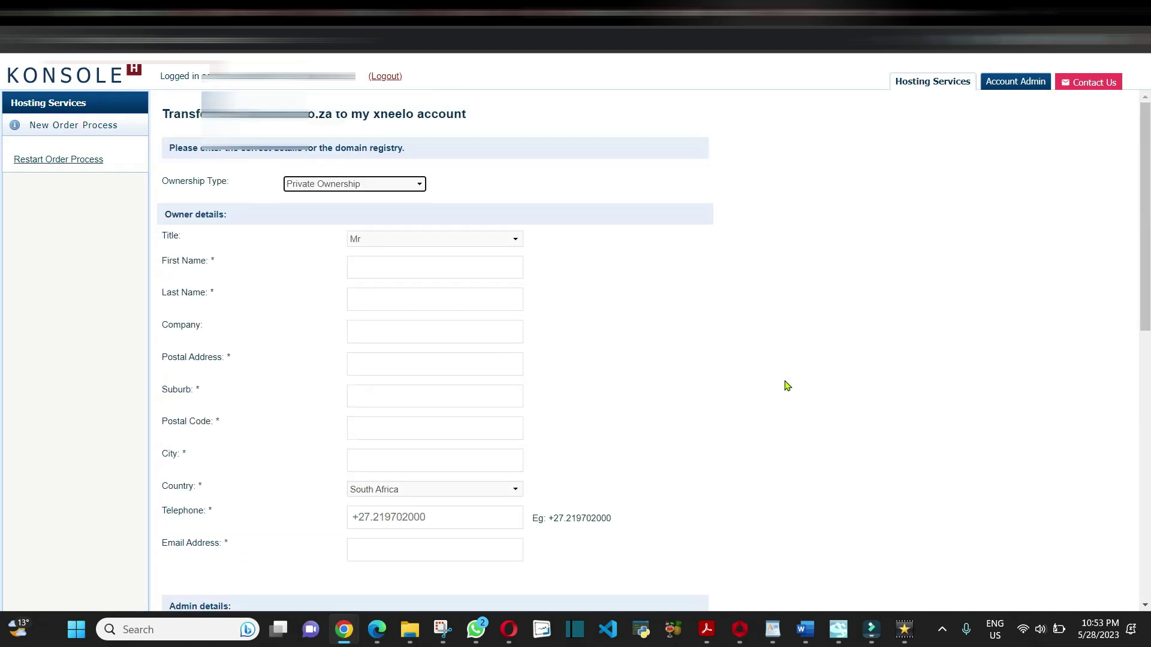
{"action": "scroll", "coordinate": [774, 400], "scroll_direction": "down", "scroll_amount": 6}
{"action": "scroll", "coordinate": [771, 400], "scroll_direction": "down", "scroll_amount": 2}
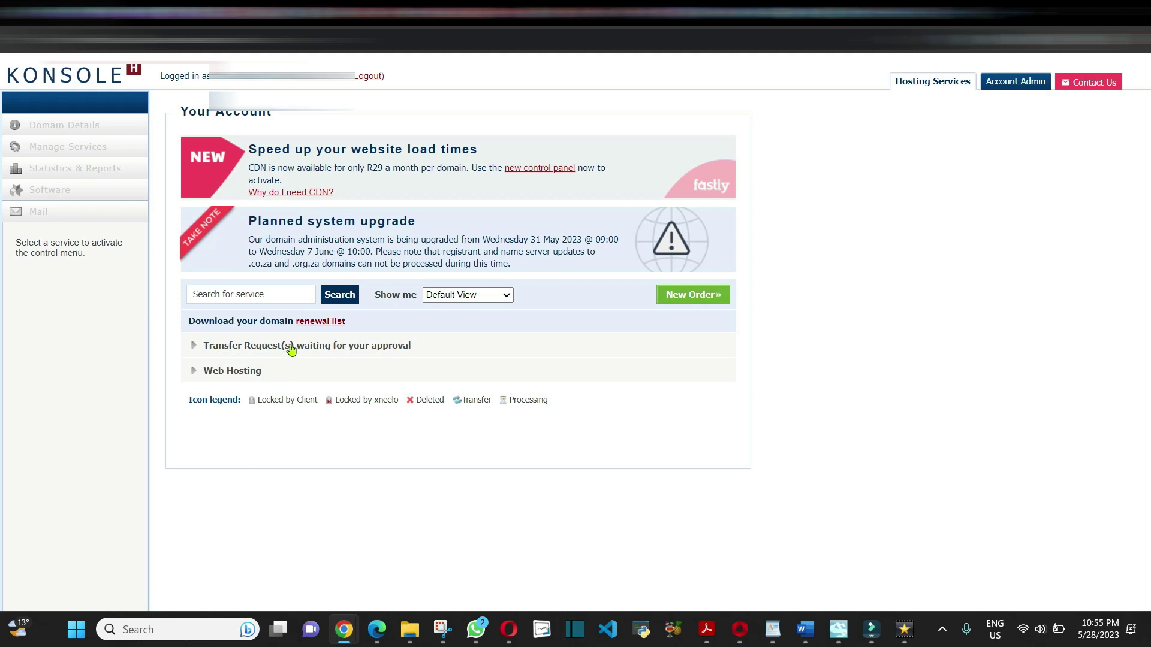
Expand 'Transfer Request(s) waiting for your approval' on the other account's dashboard
{"action": "left_click", "coordinate": [255, 347]}
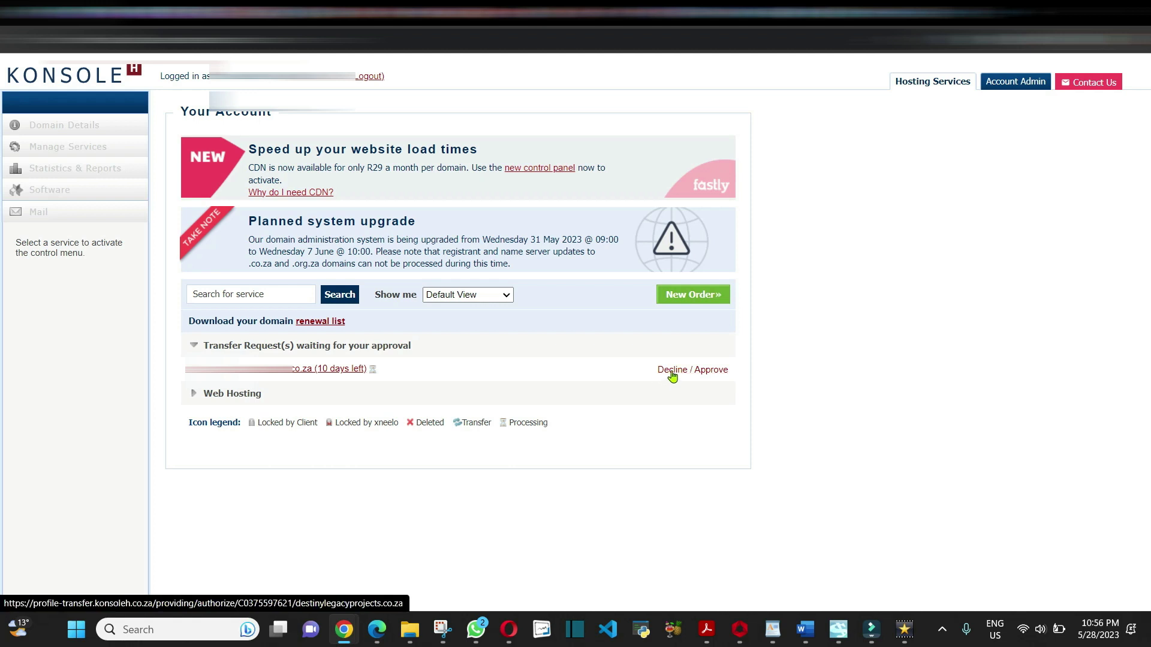
Approve the pending .co.za transfer and copy the authorisation code from the Gmail email
{"action": "left_click", "coordinate": [721, 371]}
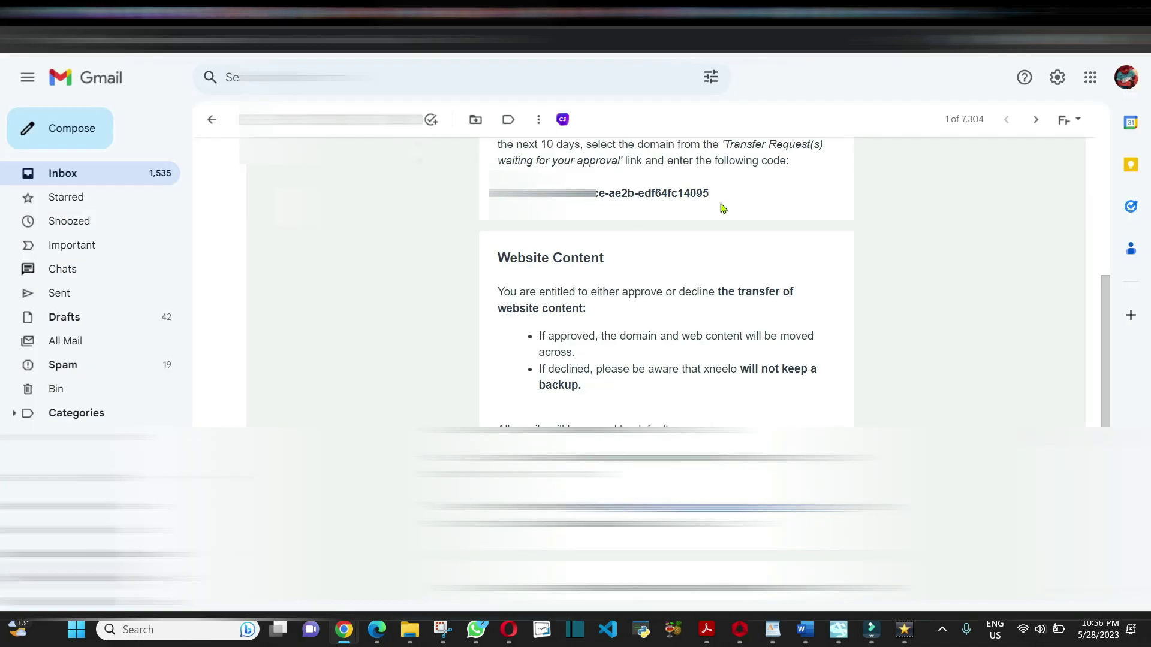
{"action": "left_click_drag", "start_coordinate": [713, 193], "coordinate": [484, 199]}
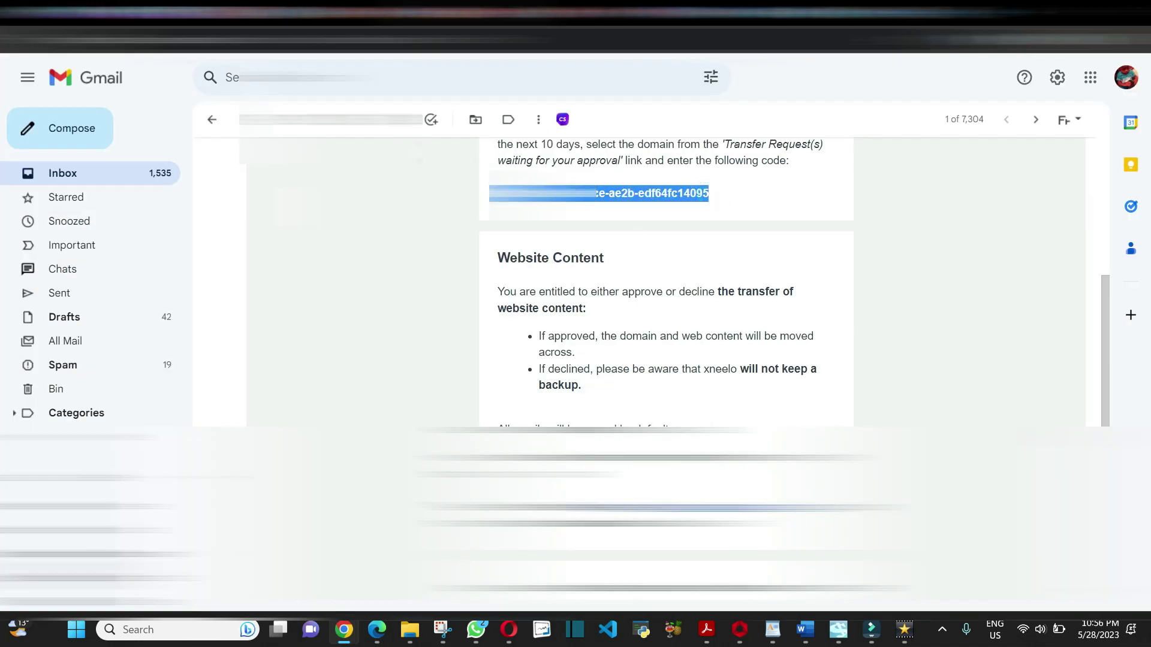
{"action": "right_click", "coordinate": [523, 199]}
{"action": "left_click", "coordinate": [549, 206]}
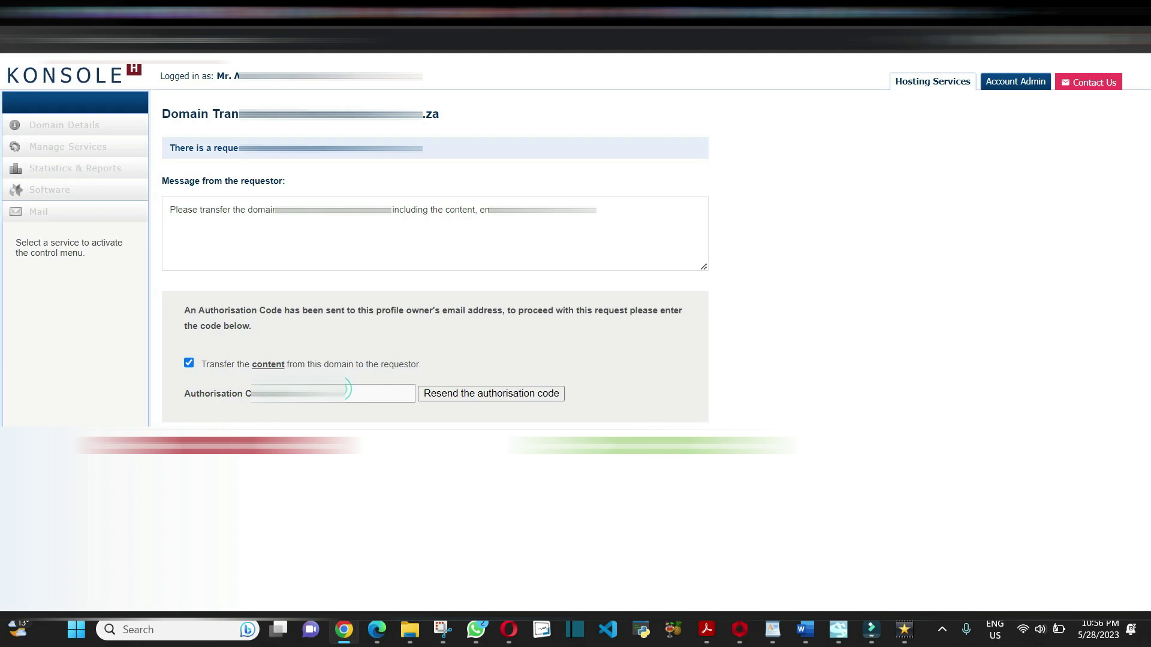
Paste the copied authorisation code into its field and approve the transfer request
{"action": "right_click", "coordinate": [346, 394]}
{"action": "left_click", "coordinate": [387, 212]}
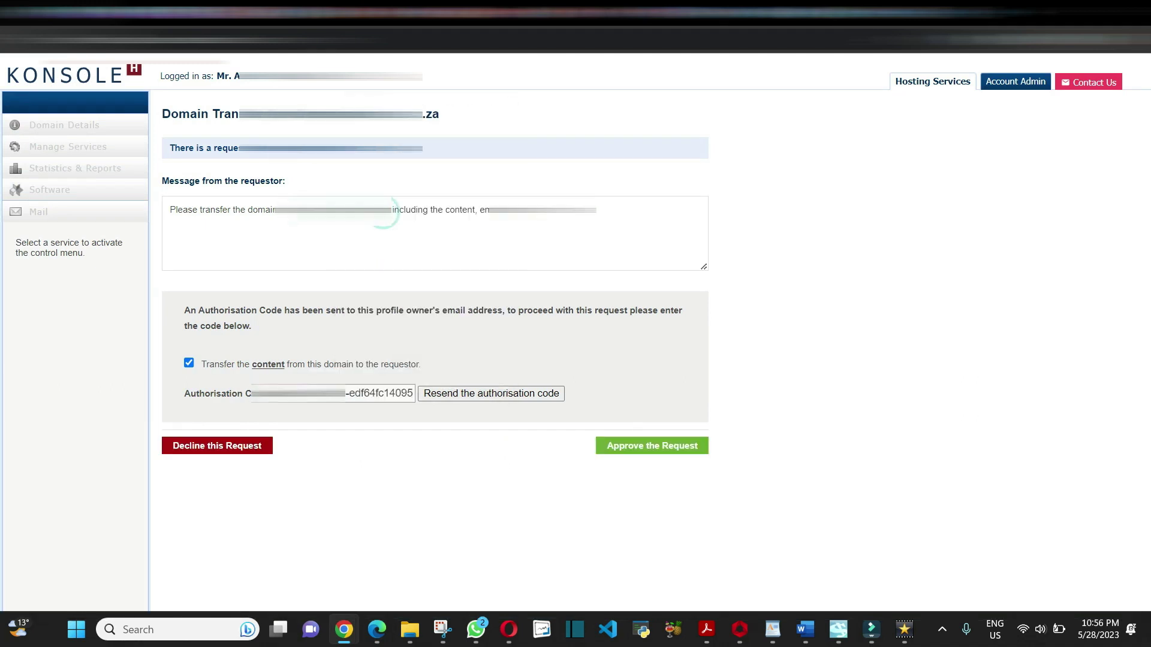
{"action": "left_click", "coordinate": [668, 452]}
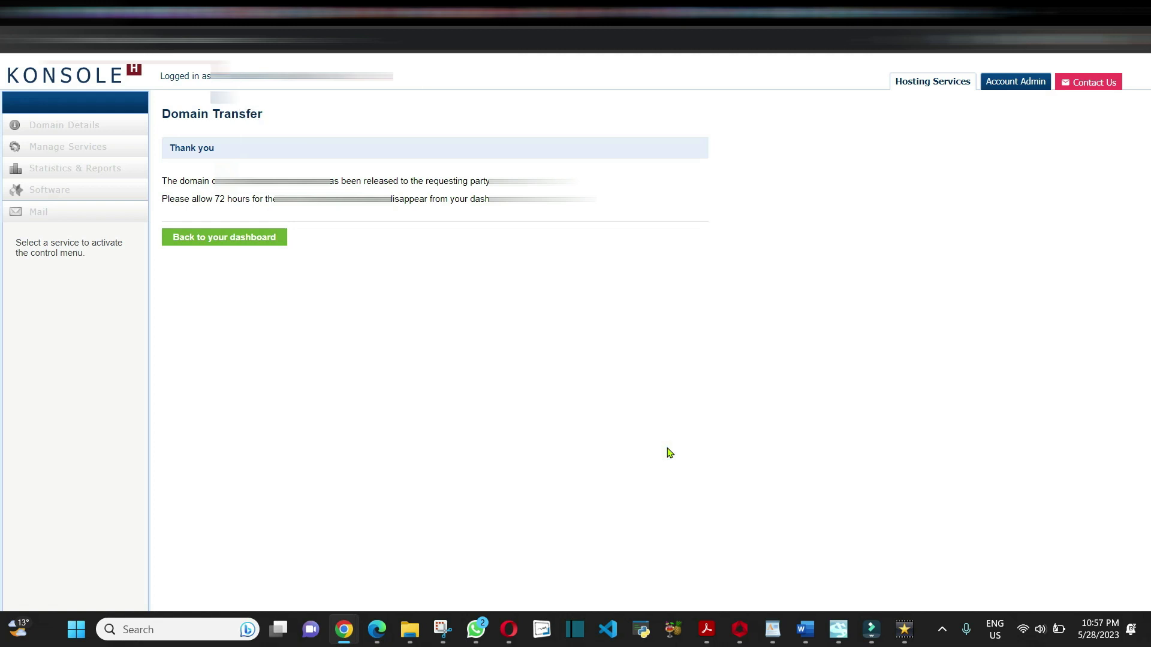